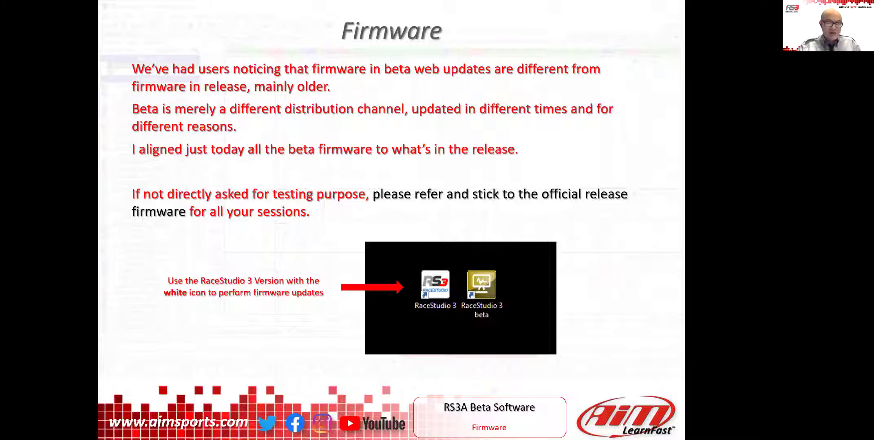
{"action": "key", "text": "Right"}
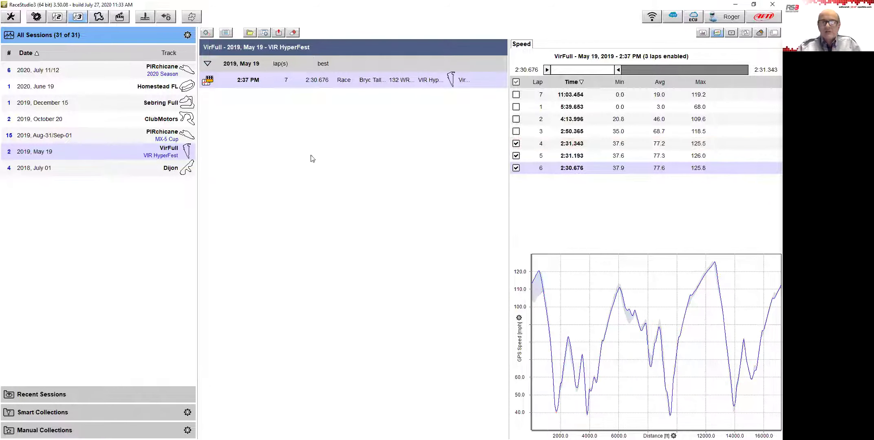
- Open the May 19, 2019 2:37 PM VirFull session for analysis and place the graph cursor at about 4,630 ft
{"action": "double_click", "coordinate": [284, 81]}
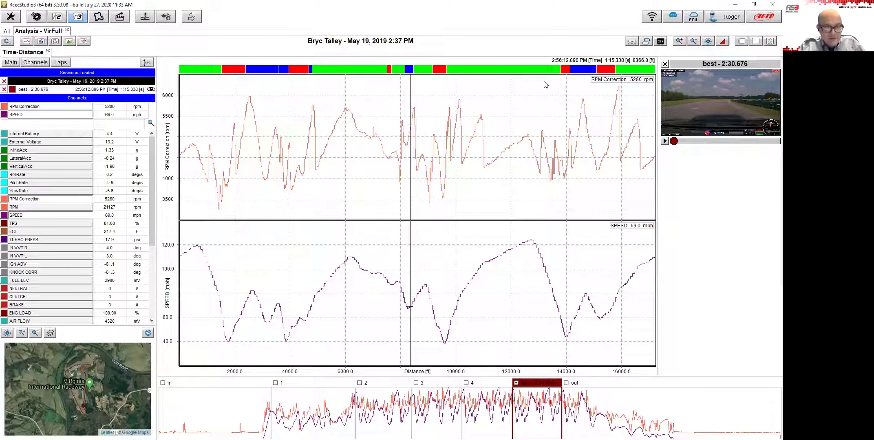
{"action": "left_click", "coordinate": [520, 186]}
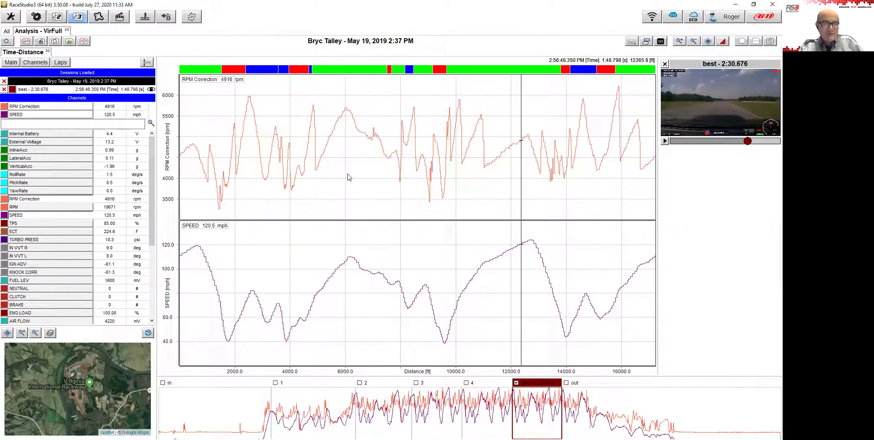
{"action": "left_click", "coordinate": [308, 164]}
- Open the batch file conversion dialog, examine the available export formats, and close it without converting
{"action": "left_click", "coordinate": [10, 17]}
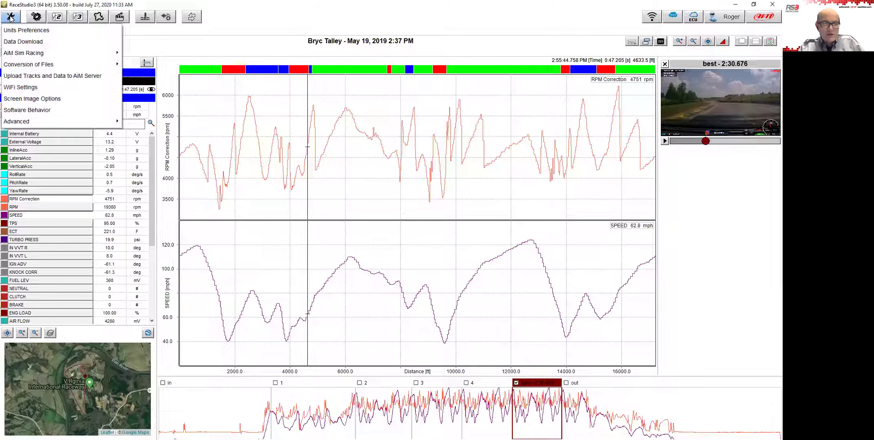
{"action": "mouse_move", "coordinate": [54, 123]}
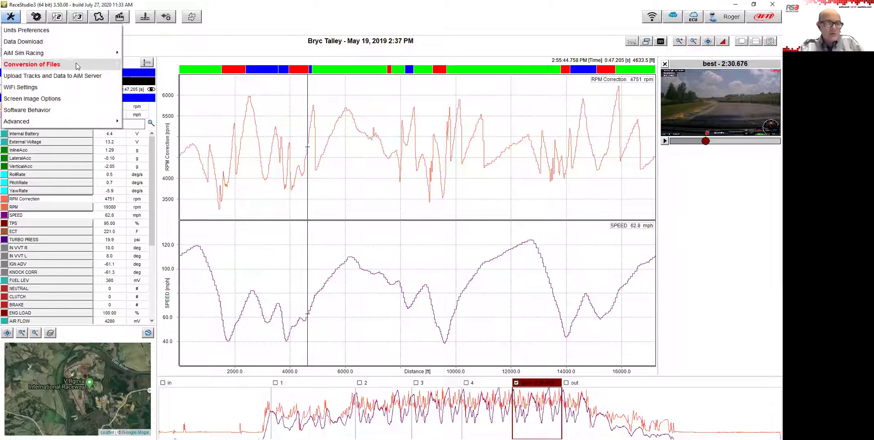
{"action": "mouse_move", "coordinate": [77, 66]}
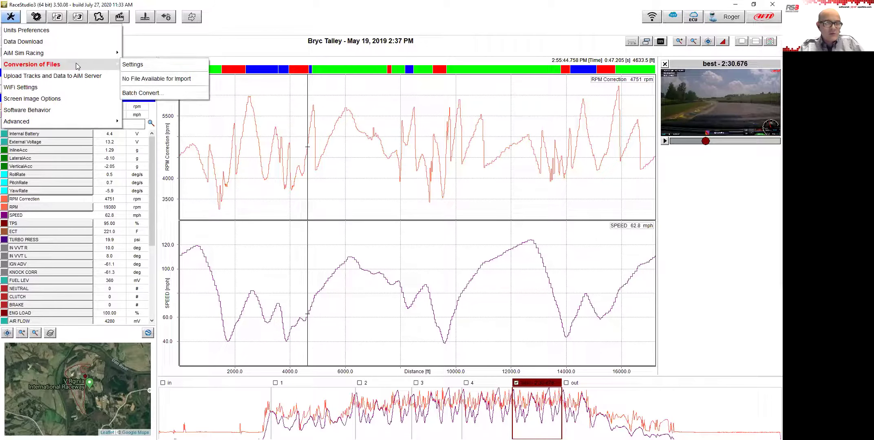
{"action": "left_click", "coordinate": [146, 93]}
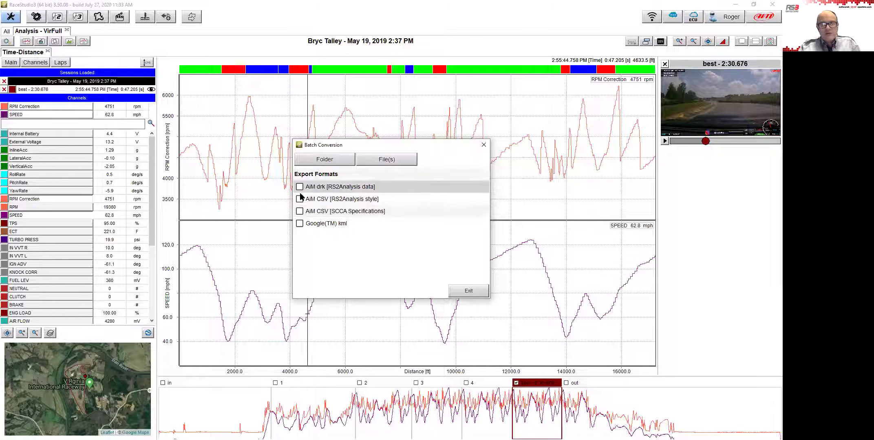
{"action": "left_click", "coordinate": [483, 144]}
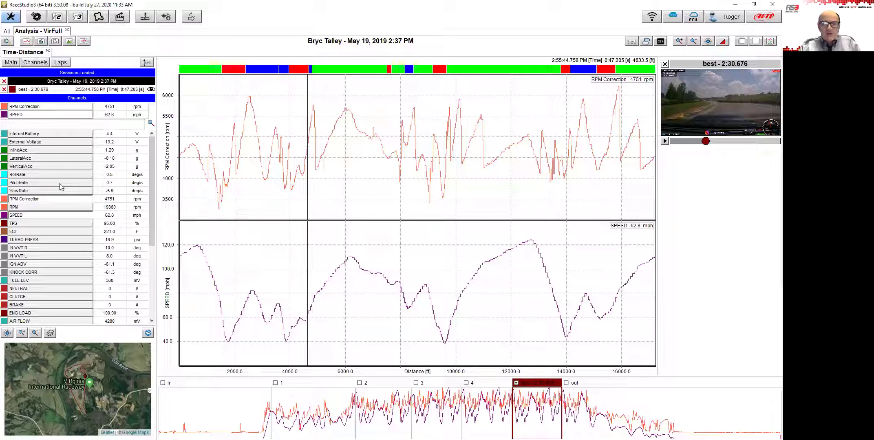
- Try adding the RollRate channel to the Time-Distance graphs and remove it again through the selected-channels list
{"action": "left_click", "coordinate": [38, 178]}
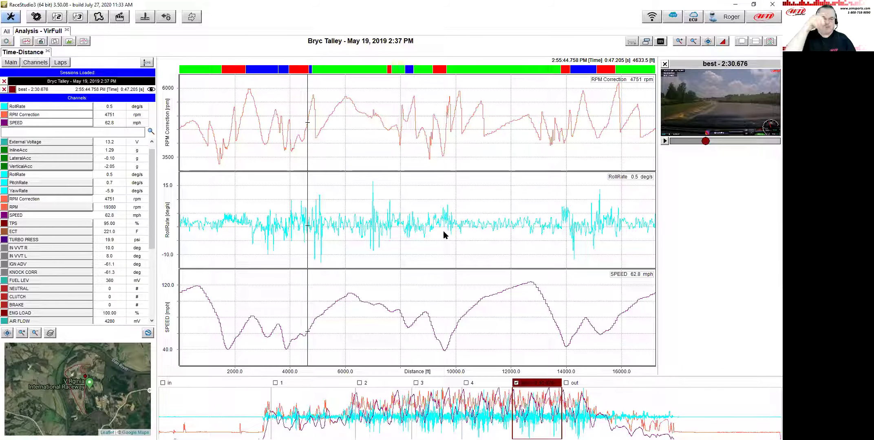
{"action": "left_click", "coordinate": [58, 177]}
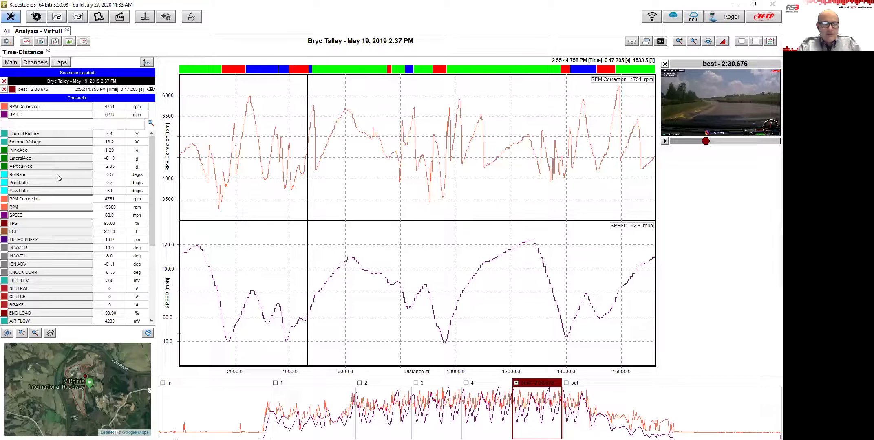
{"action": "left_click", "coordinate": [58, 177]}
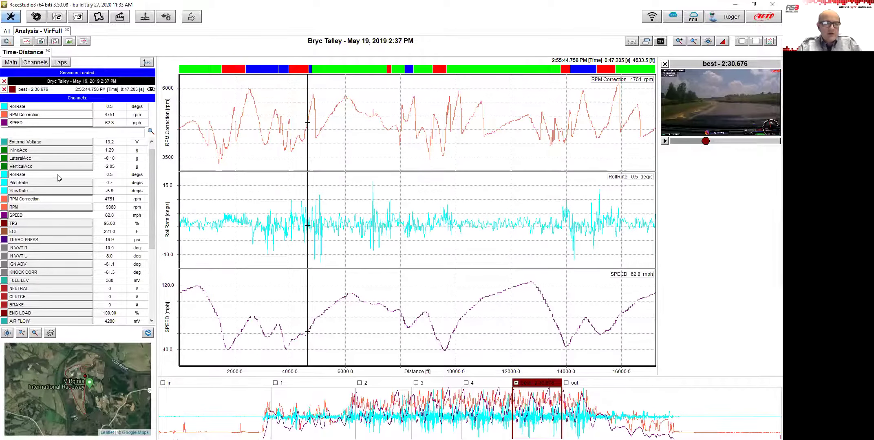
{"action": "left_click", "coordinate": [34, 107]}
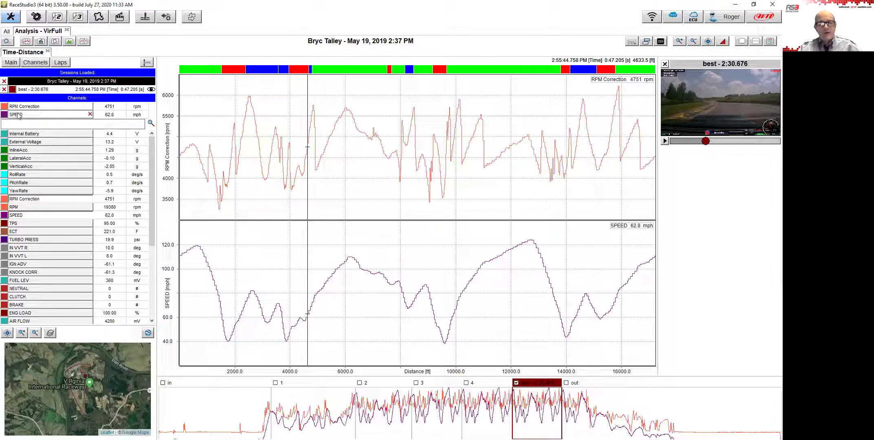
{"action": "mouse_move", "coordinate": [90, 116]}
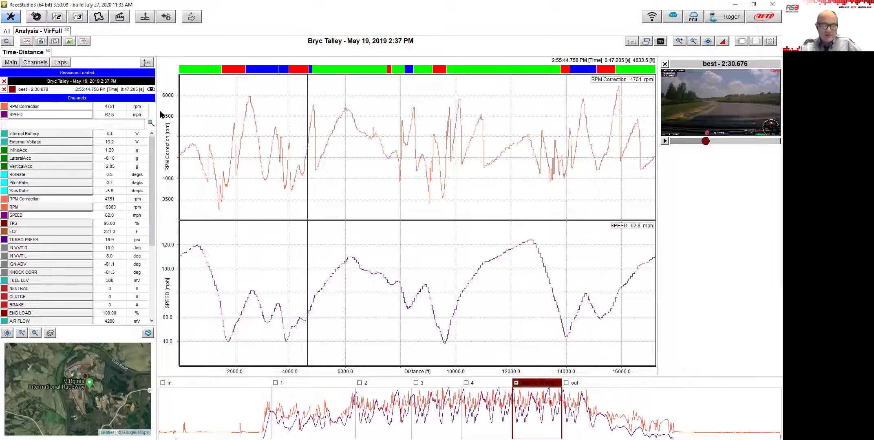
- Reduce the sidebar to the channel list only, and try the PitchRate channel on the graphs before removing it
{"action": "left_click", "coordinate": [41, 64]}
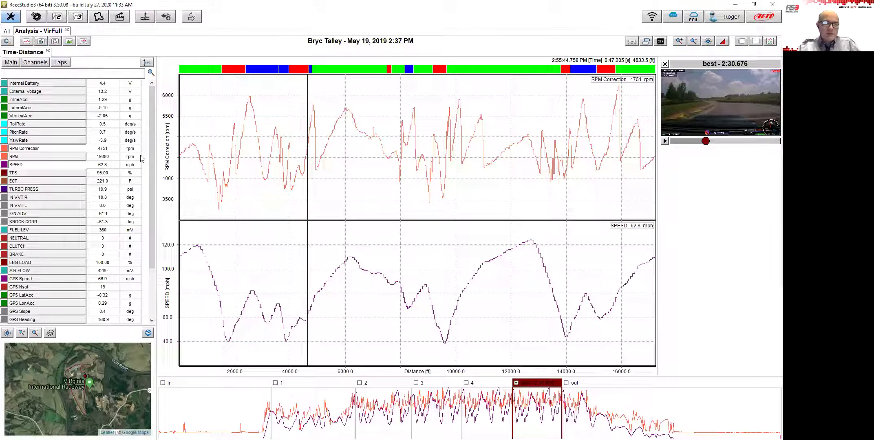
{"action": "left_click", "coordinate": [46, 133]}
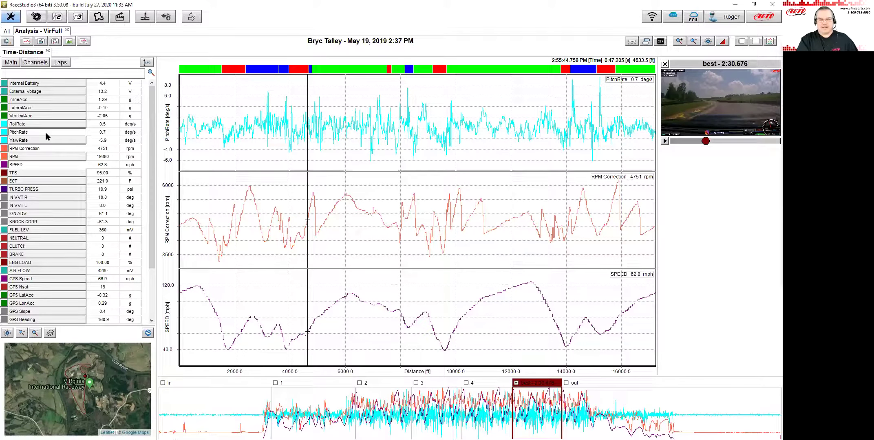
{"action": "left_click", "coordinate": [46, 133]}
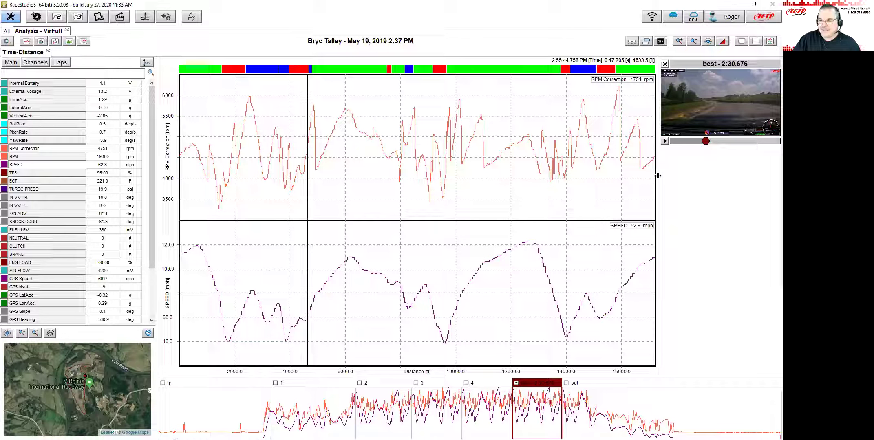
- Enlarge the best lap's video beside the graphs and add lap 4 (2:31.193) for comparison
{"action": "left_click_drag", "start_coordinate": [658, 176], "coordinate": [429, 200]}
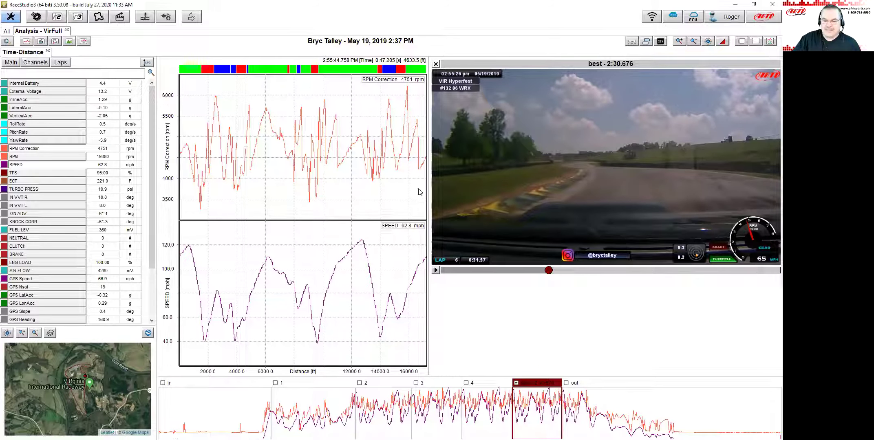
{"action": "left_click_drag", "start_coordinate": [427, 192], "coordinate": [517, 195]}
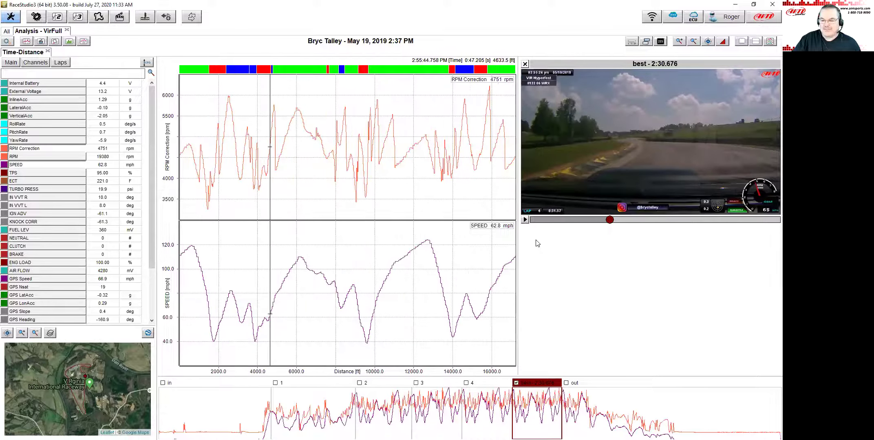
{"action": "left_click", "coordinate": [466, 383]}
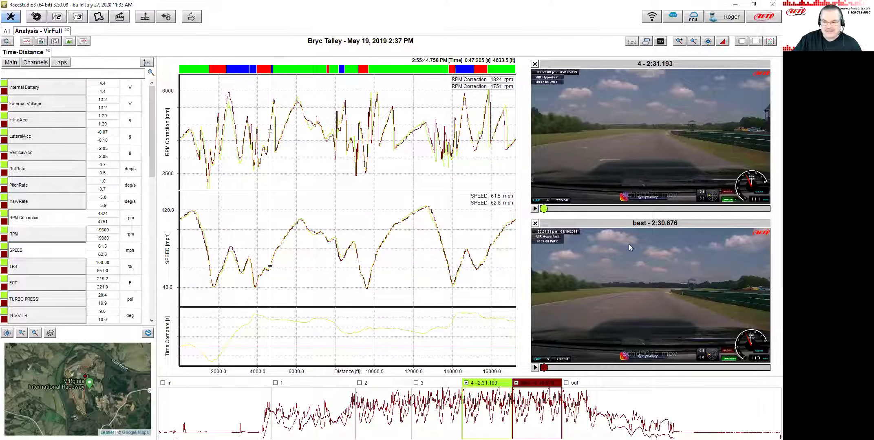
- Resize the area holding the two lap videos and move the graph cursor to about 10,050 ft
{"action": "left_click_drag", "start_coordinate": [517, 211], "coordinate": [654, 212]}
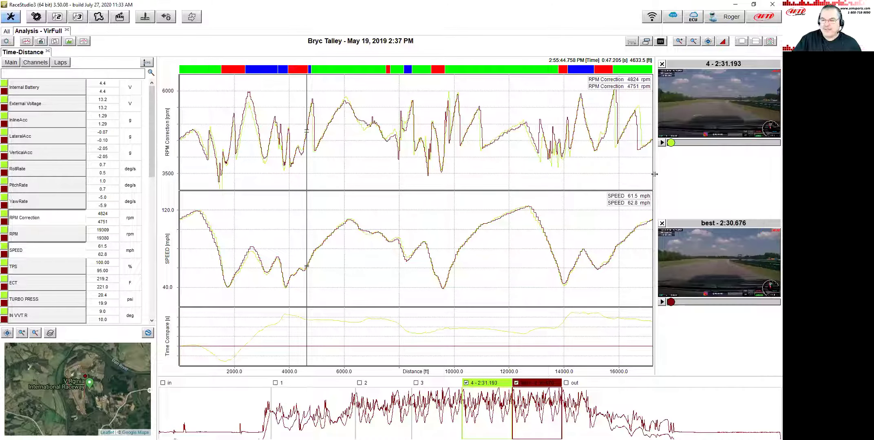
{"action": "left_click_drag", "start_coordinate": [555, 179], "coordinate": [507, 206]}
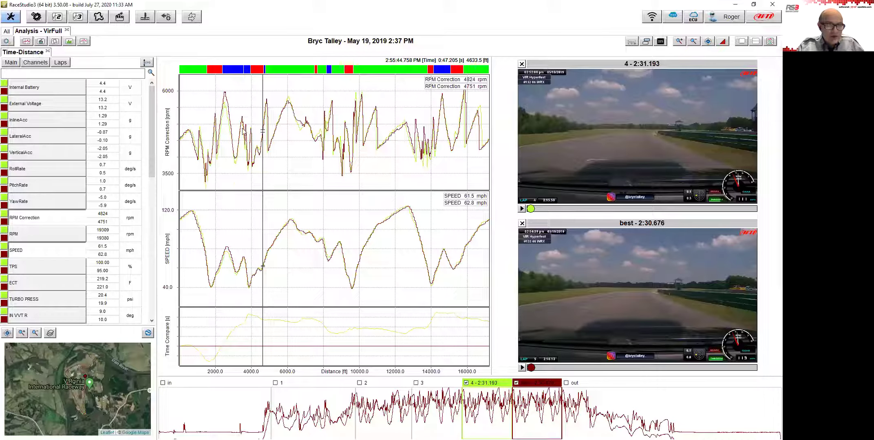
{"action": "left_click", "coordinate": [359, 198]}
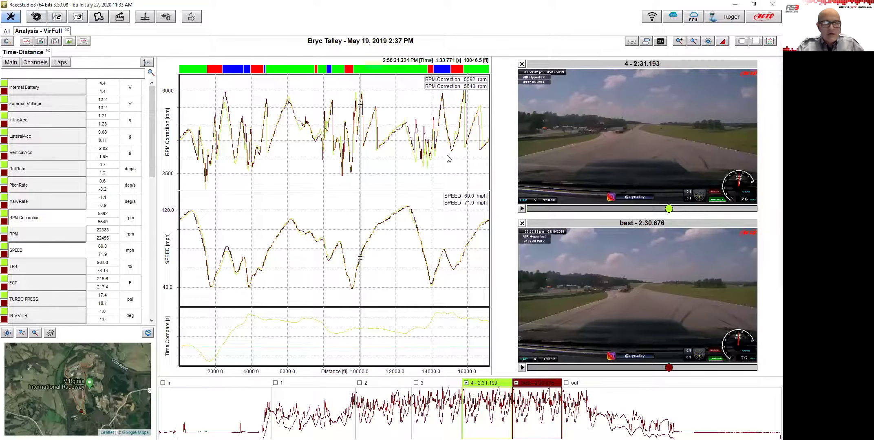
- Open a Movies layout showing both laps' videos and select the IGN ADV channel
{"action": "left_click", "coordinate": [40, 42]}
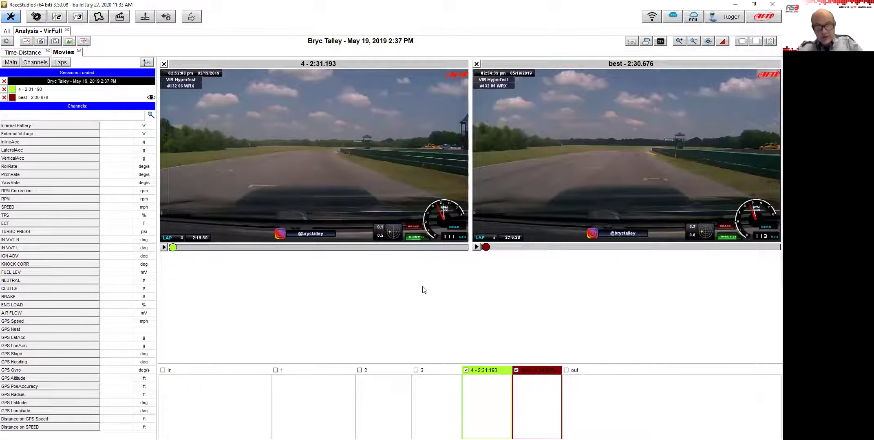
{"action": "left_click", "coordinate": [33, 256]}
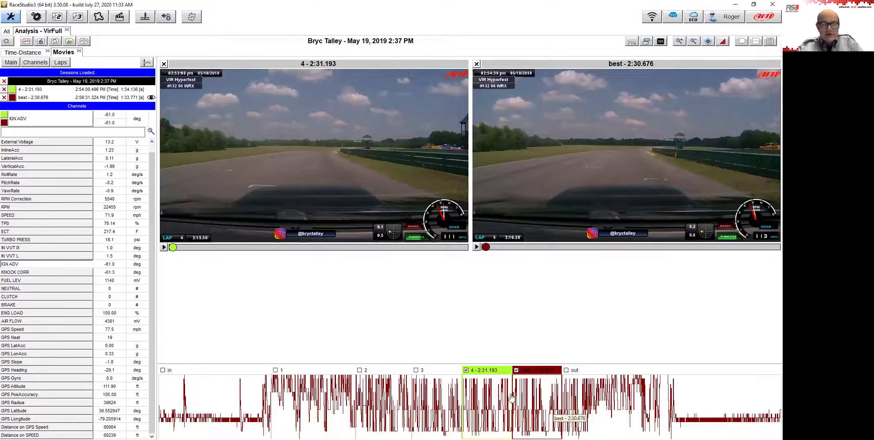
- Add a Time-Distance window below the two lap videos and place its cursor at about 9,100 ft
{"action": "right_click", "coordinate": [418, 278]}
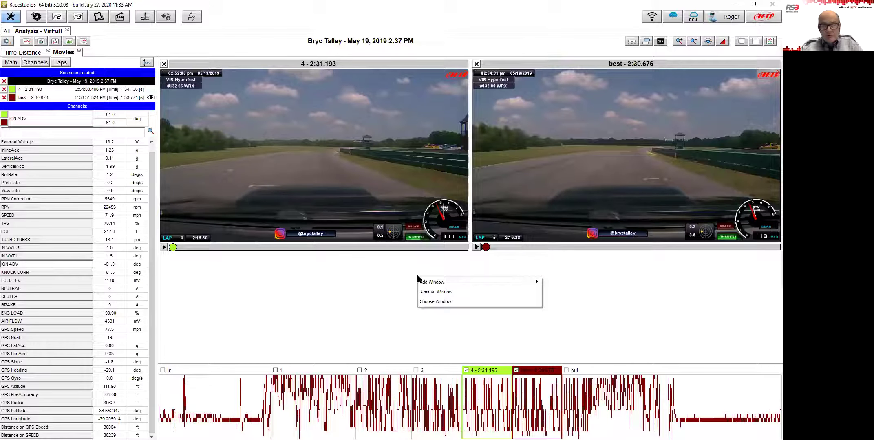
{"action": "mouse_move", "coordinate": [444, 285]}
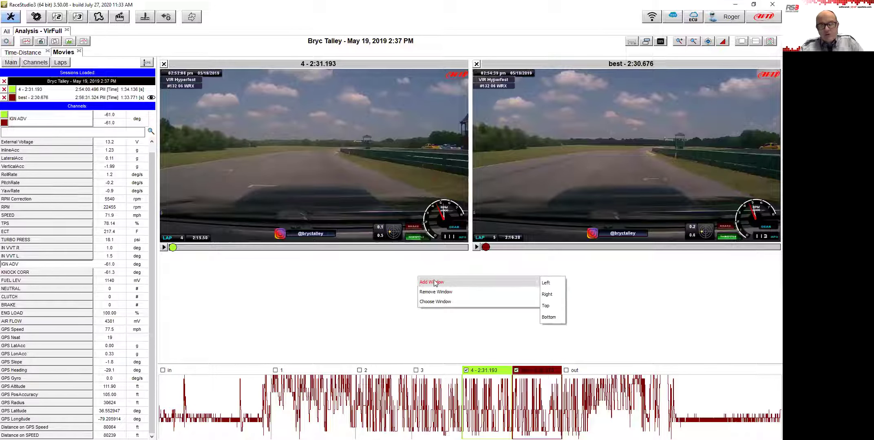
{"action": "left_click", "coordinate": [552, 318]}
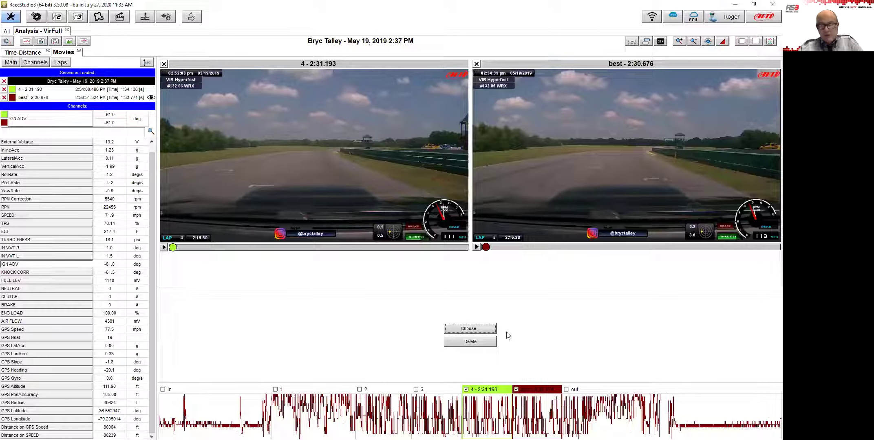
{"action": "left_click", "coordinate": [475, 330]}
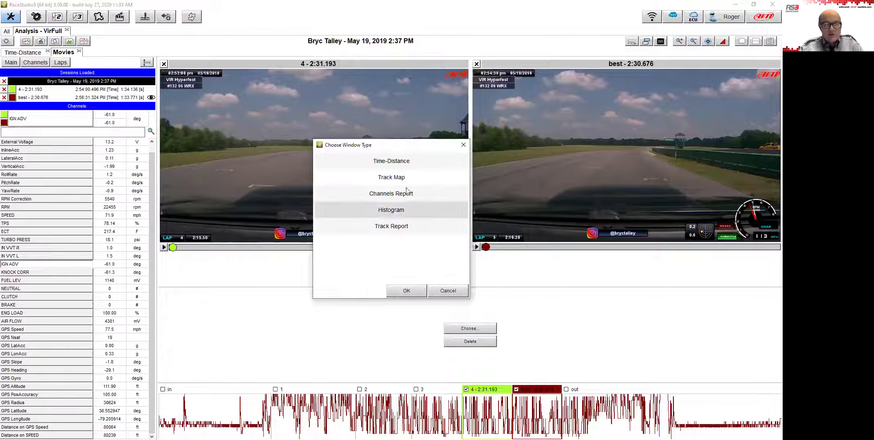
{"action": "left_click", "coordinate": [415, 158]}
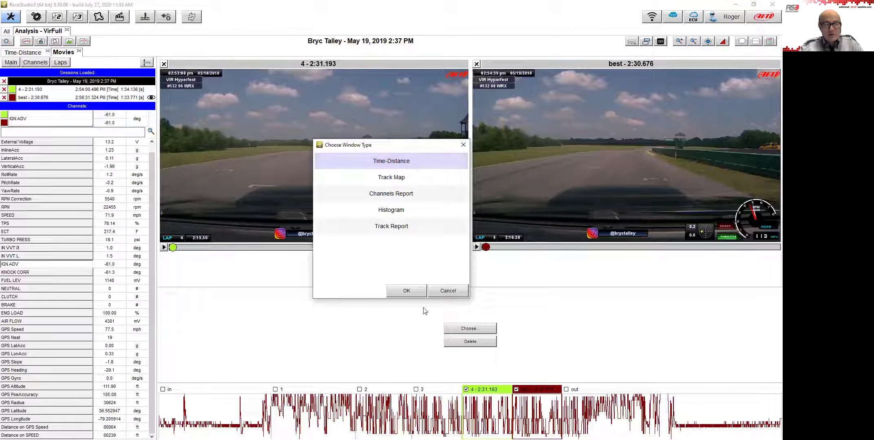
{"action": "left_click", "coordinate": [413, 291]}
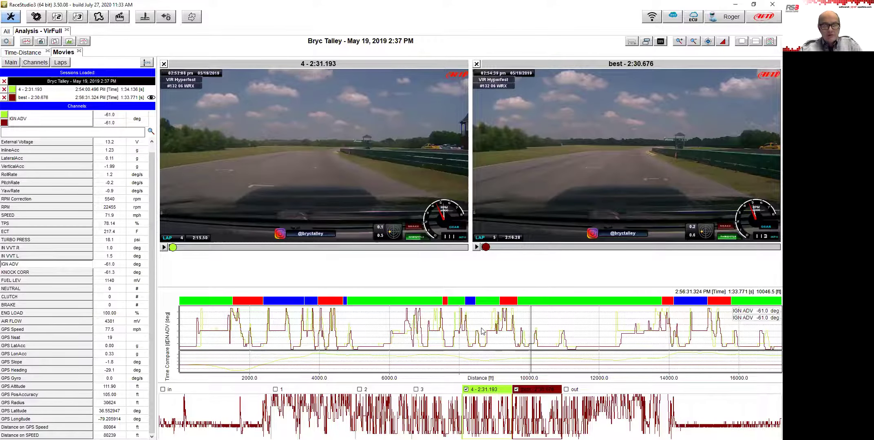
{"action": "left_click", "coordinate": [497, 328]}
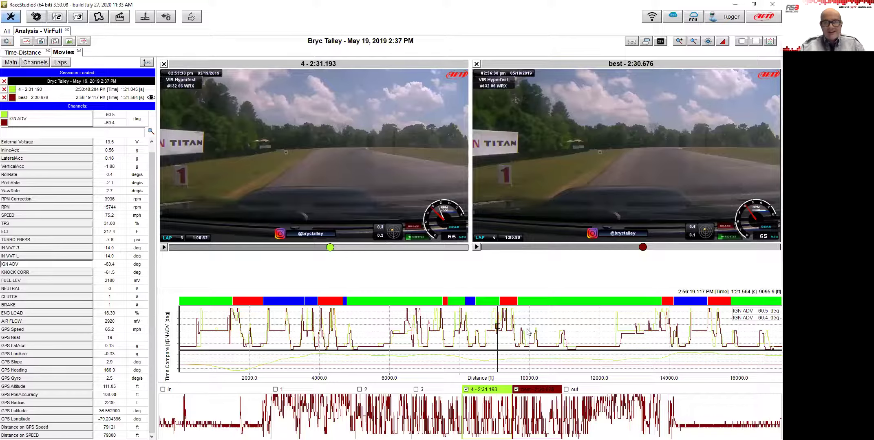
- Save the analysis profile with the new Movies layout
{"action": "left_click", "coordinate": [8, 41]}
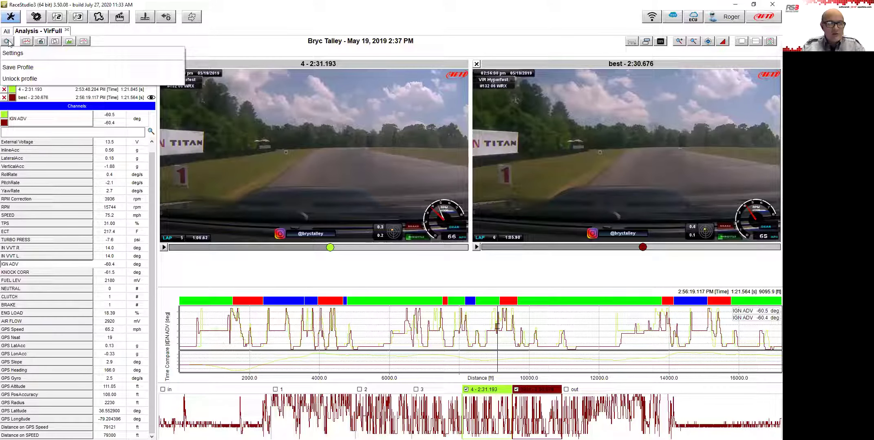
{"action": "left_click", "coordinate": [14, 67]}
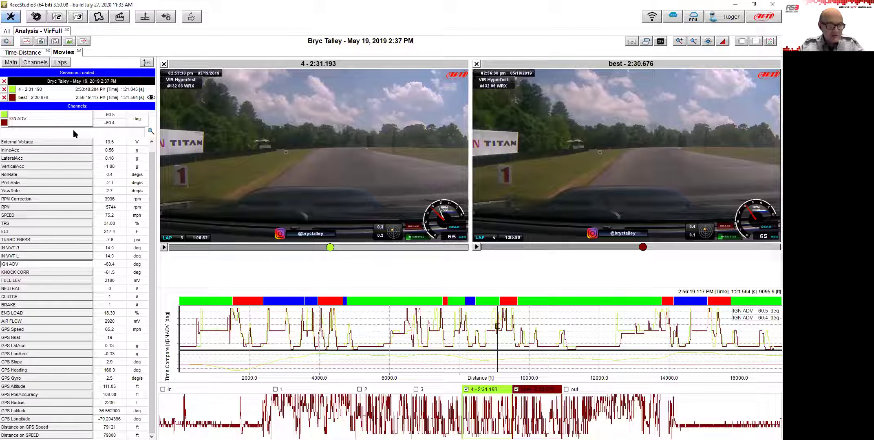
- Filter the channel list by "spe" and by "mph", and clear the filter
{"action": "left_click", "coordinate": [124, 135]}
{"action": "type", "text": "spe"}
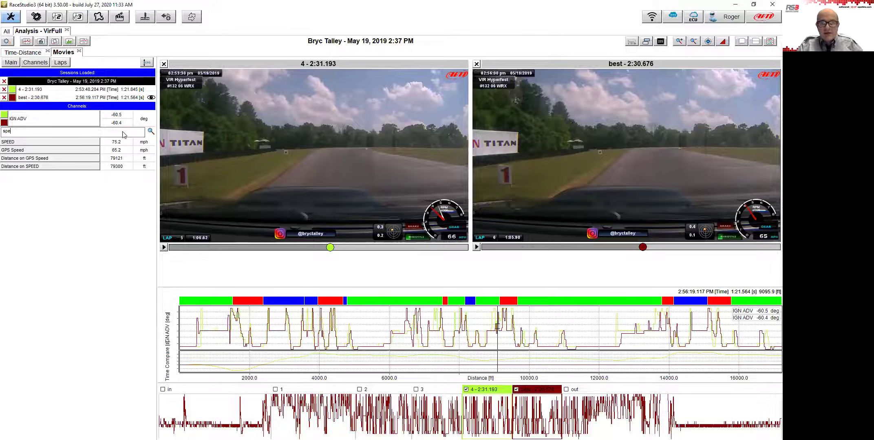
{"action": "key", "text": "BackSpace"}
{"action": "key", "text": "BackSpace"}
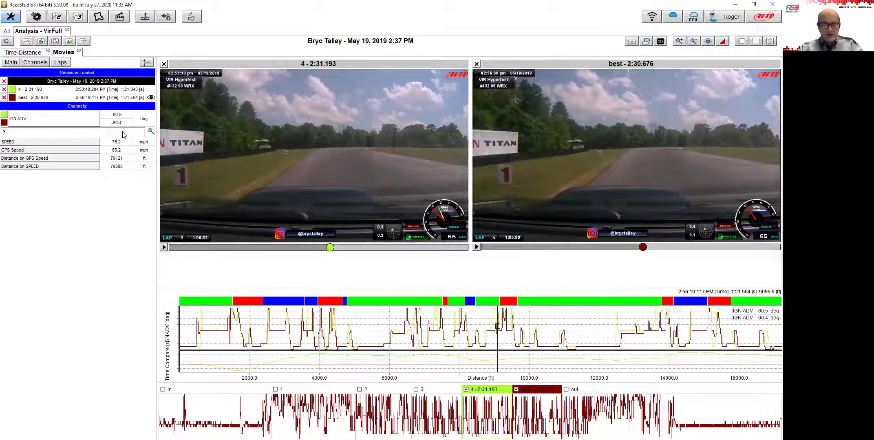
{"action": "type", "text": "mph"}
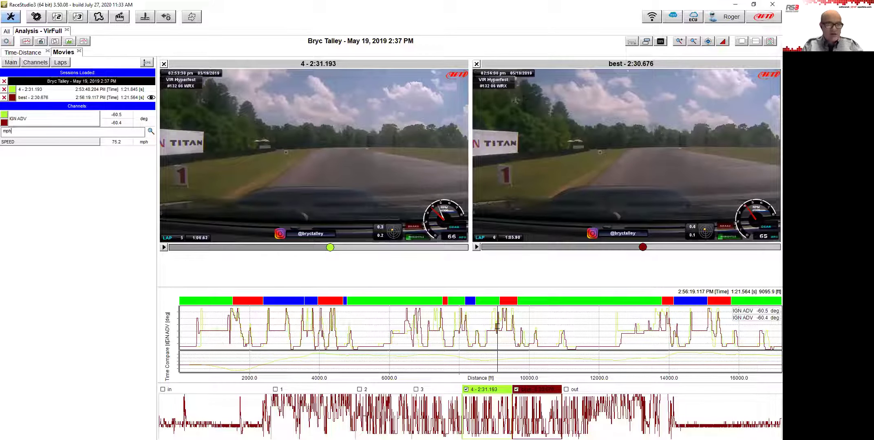
{"action": "key", "text": "BackSpace"}
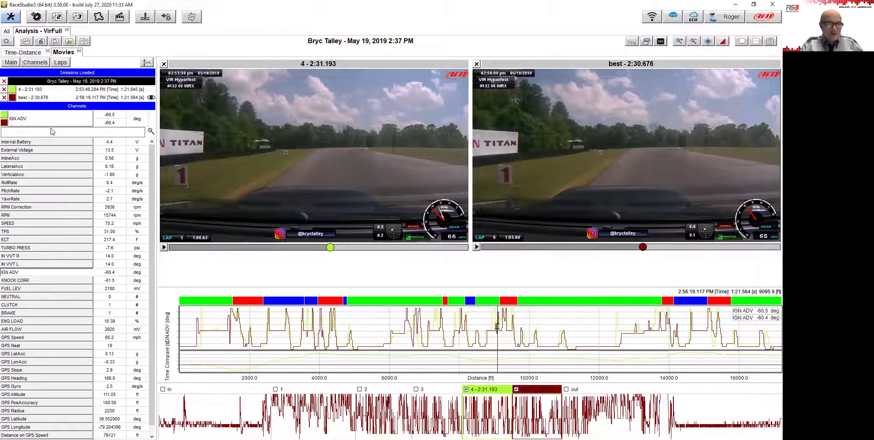
- Filter the channel list by "sp" and replace the IGN ADV channel with GPS Speed in the graph
{"action": "type", "text": "sp"}
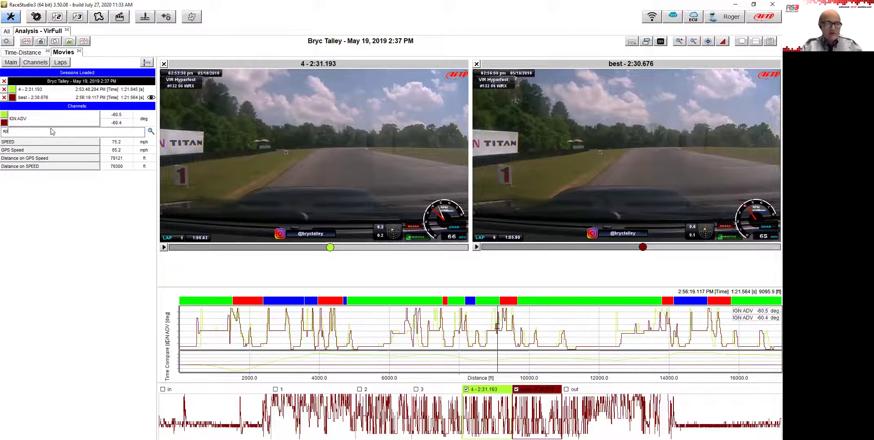
{"action": "double_click", "coordinate": [50, 149]}
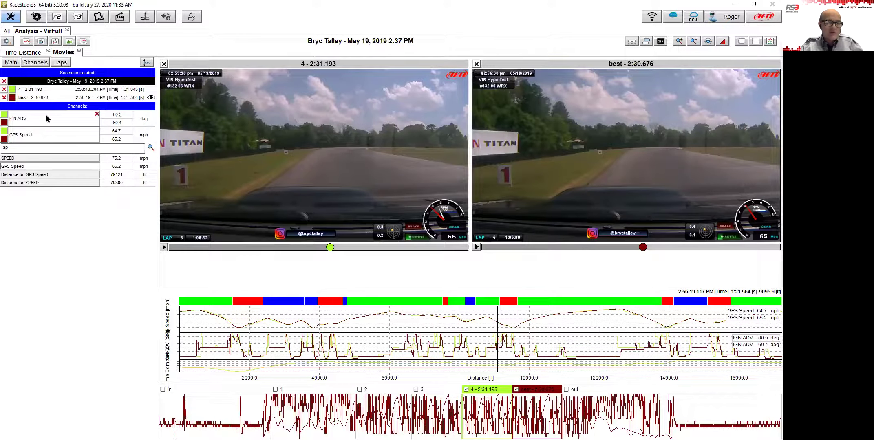
{"action": "mouse_move", "coordinate": [55, 134]}
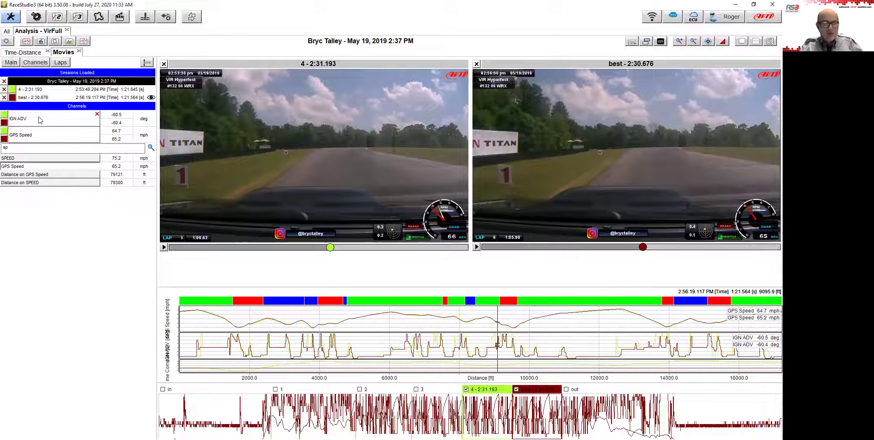
{"action": "double_click", "coordinate": [40, 120]}
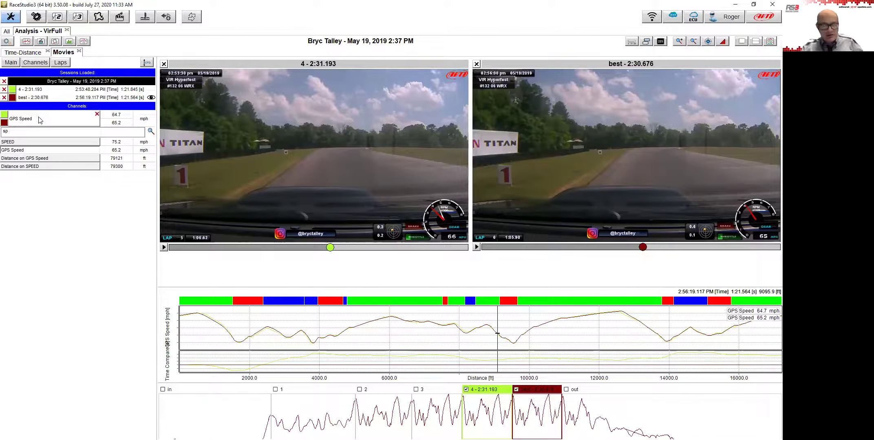
- Move the cursor along the GPS Speed graph to about 10,985 ft to compare both lap videos there
{"action": "left_click", "coordinate": [524, 332]}
{"action": "left_click", "coordinate": [528, 331]}
{"action": "left_click", "coordinate": [538, 327]}
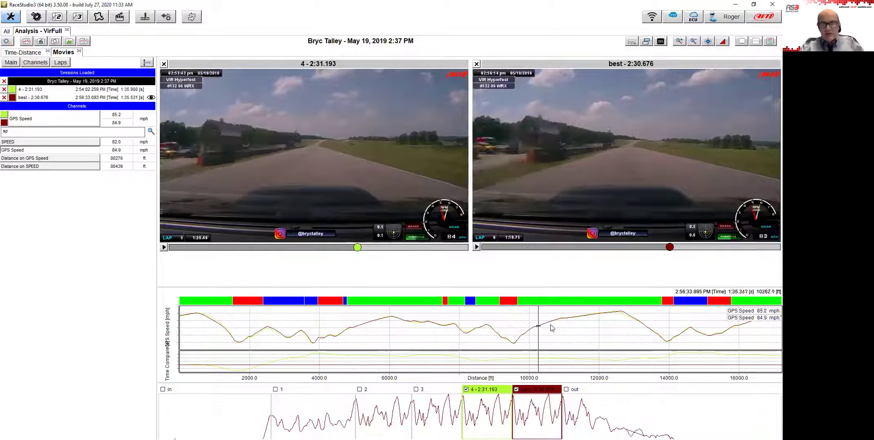
{"action": "left_click", "coordinate": [564, 325]}
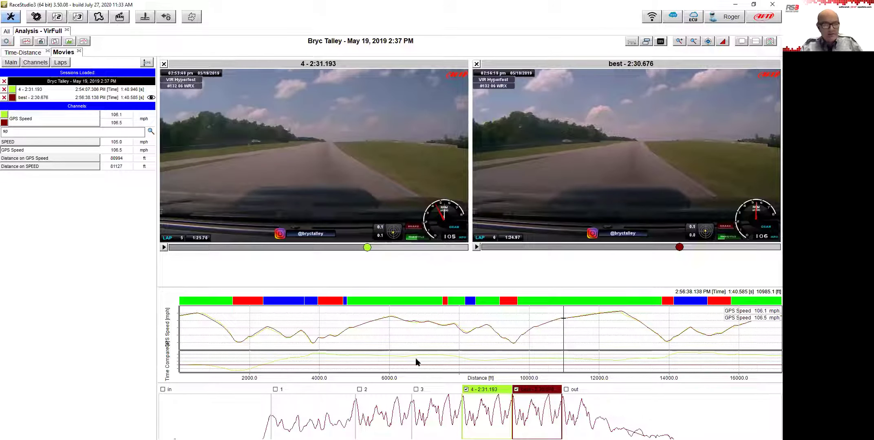
- Add lap 3 (2:31.343) to the comparison and place the graph cursor at about 11,110 ft
{"action": "left_click", "coordinate": [424, 402]}
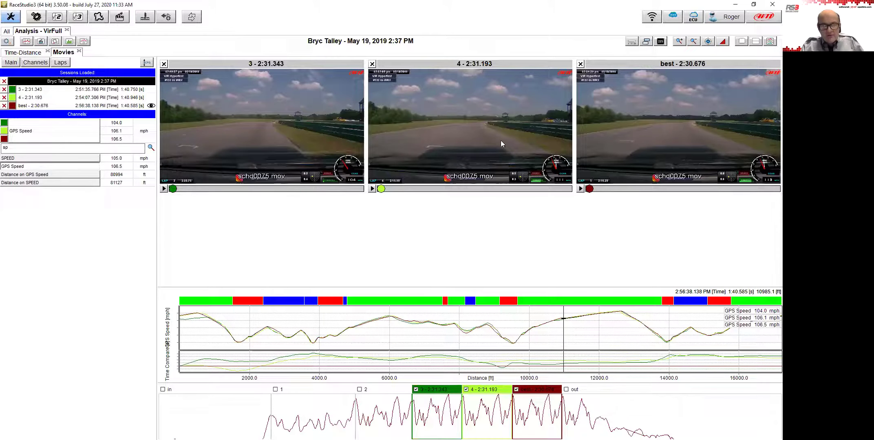
{"action": "left_click", "coordinate": [470, 344]}
{"action": "left_click_drag", "start_coordinate": [469, 339], "coordinate": [569, 321]}
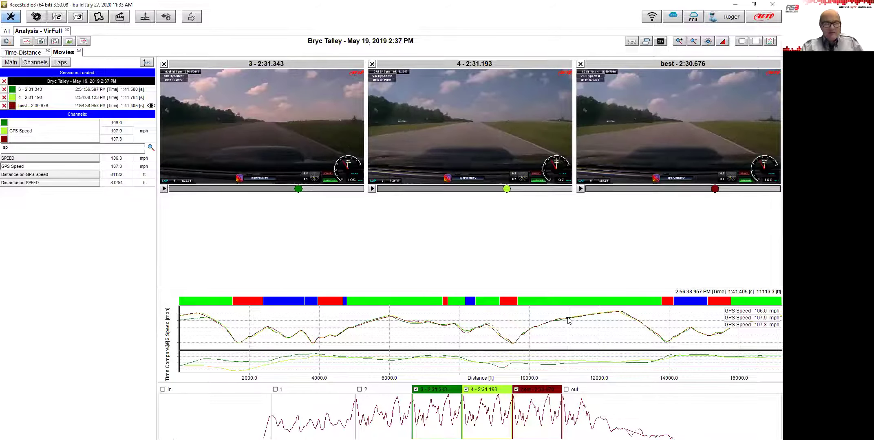
- Add a new window below the channel list in the Movies layout
{"action": "right_click", "coordinate": [104, 282]}
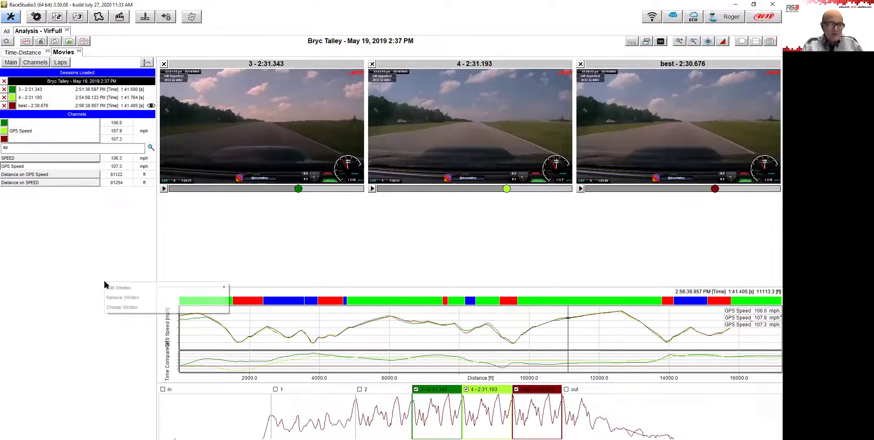
{"action": "mouse_move", "coordinate": [150, 284]}
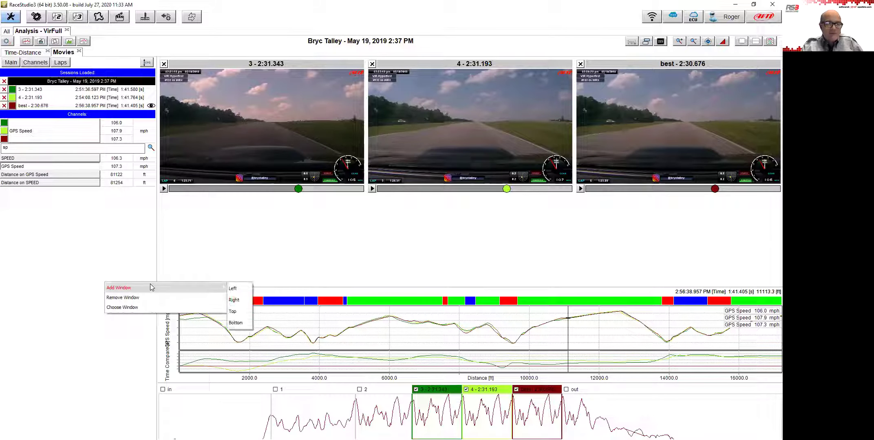
{"action": "left_click", "coordinate": [240, 323]}
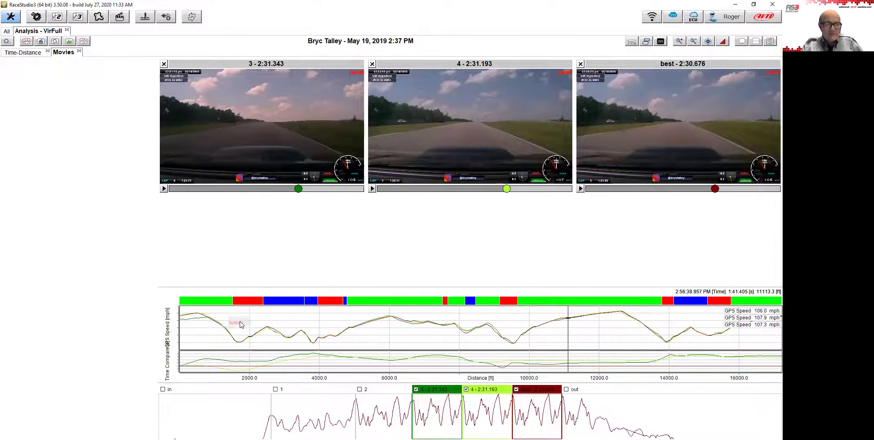
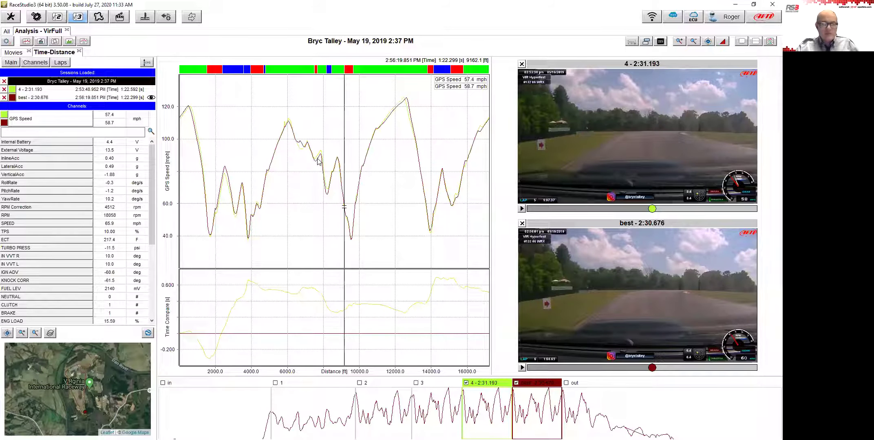
- Place the Time-Distance cursor at about 9,590 ft and examine both laps' driven lines at that corner on the satellite map
{"action": "left_click", "coordinate": [351, 174]}
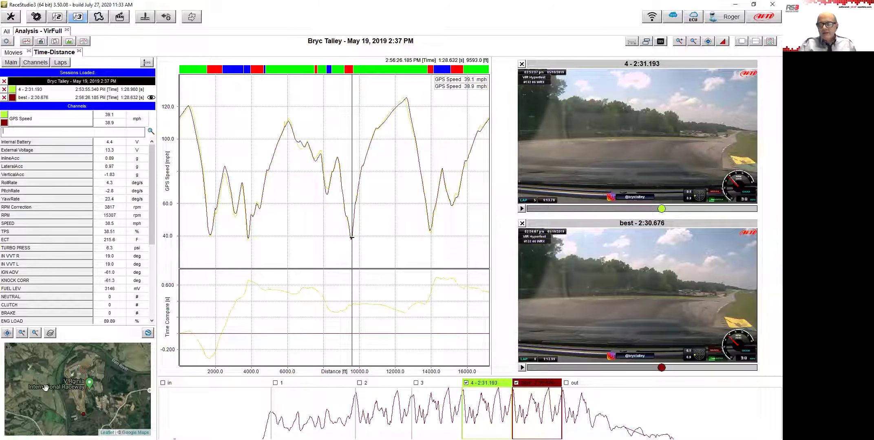
{"action": "scroll", "coordinate": [78, 406], "scroll_direction": "up", "scroll_amount": 4}
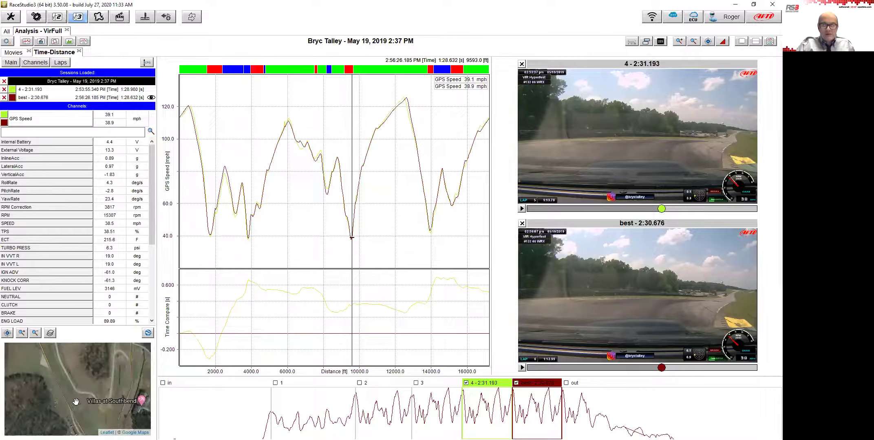
{"action": "scroll", "coordinate": [102, 386], "scroll_direction": "up", "scroll_amount": 3}
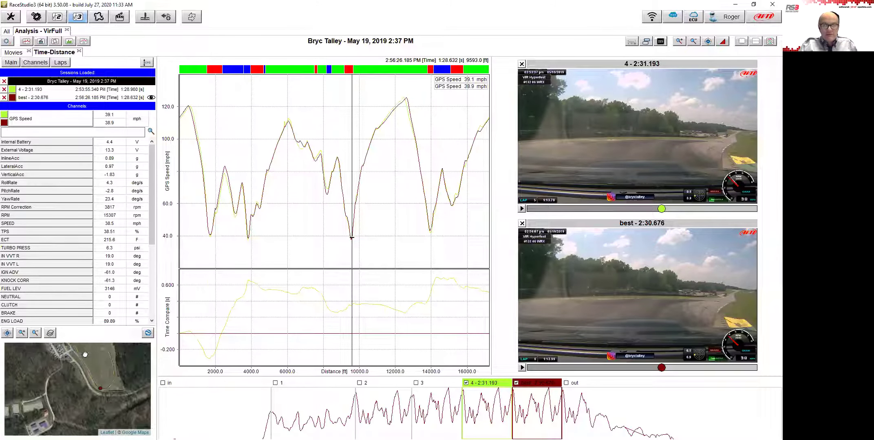
{"action": "scroll", "coordinate": [102, 387], "scroll_direction": "up", "scroll_amount": 3}
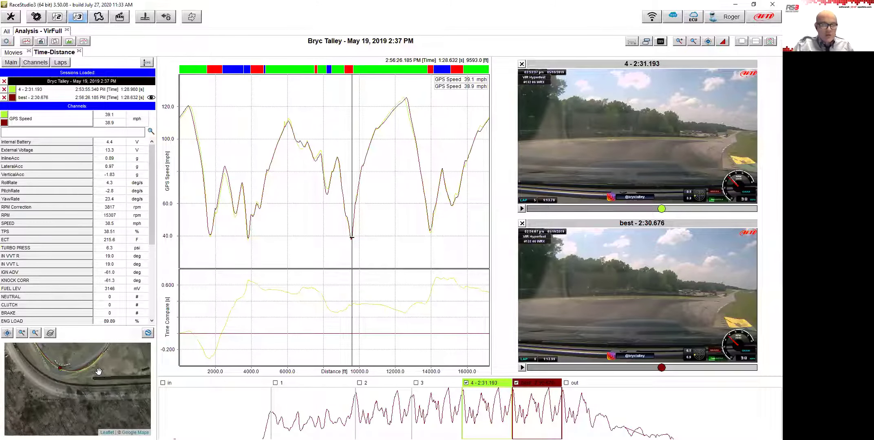
{"action": "scroll", "coordinate": [98, 411], "scroll_direction": "up", "scroll_amount": 1}
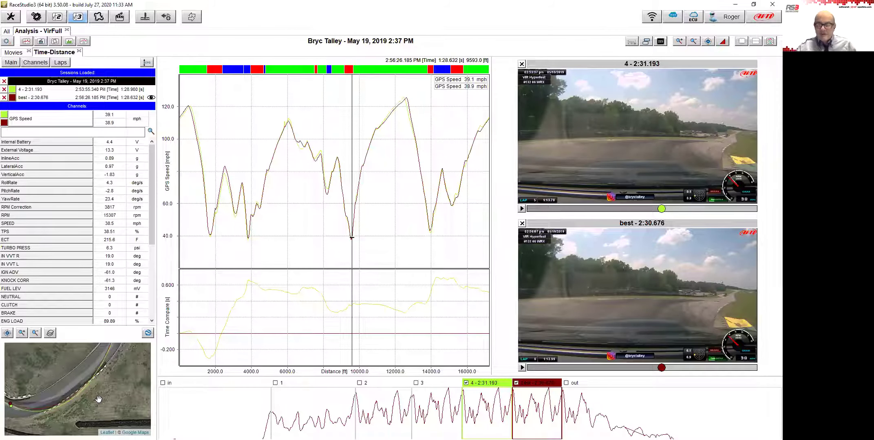
{"action": "scroll", "coordinate": [98, 399], "scroll_direction": "down", "scroll_amount": 2}
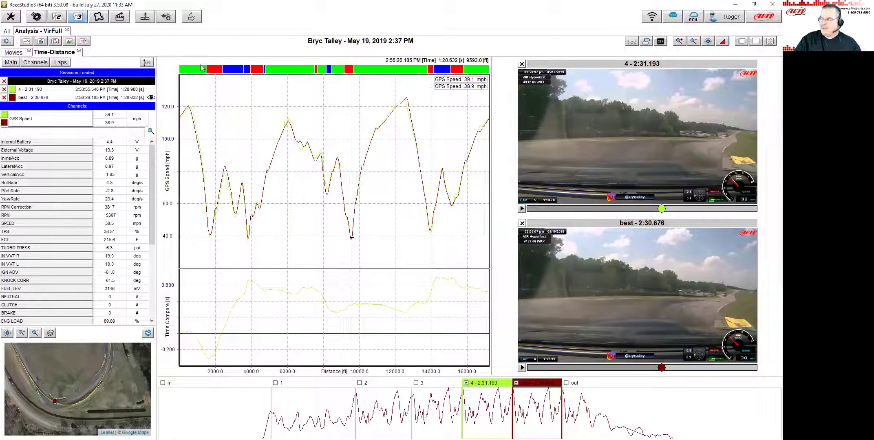
- Sort the channel list alphabetically
{"action": "left_click", "coordinate": [149, 62]}
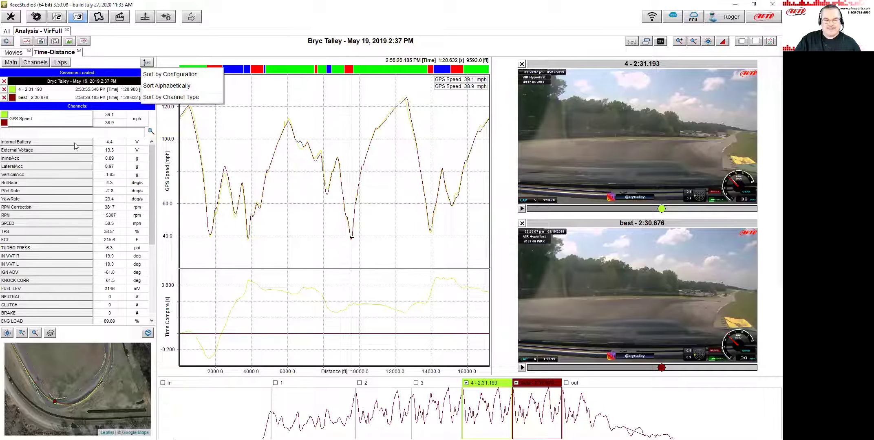
{"action": "left_click", "coordinate": [147, 63]}
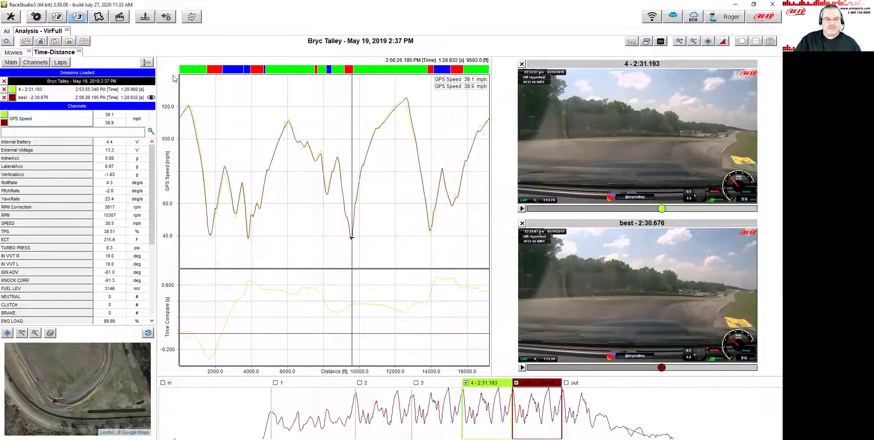
{"action": "left_click", "coordinate": [147, 63]}
{"action": "left_click", "coordinate": [160, 92]}
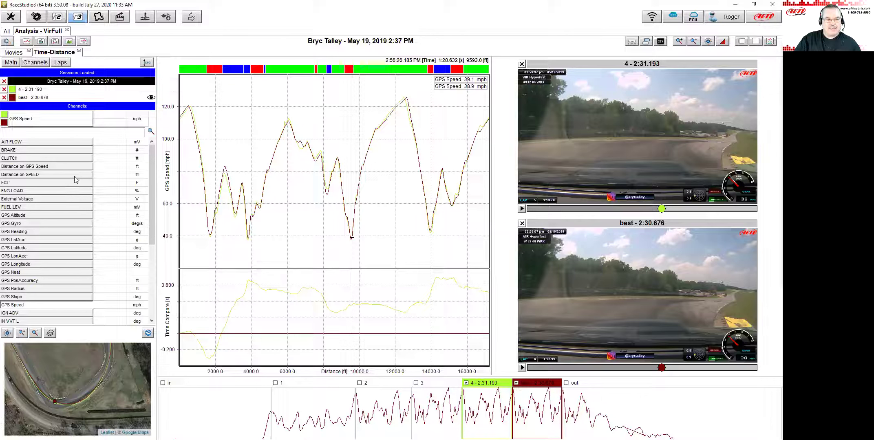
- Sort the channel list by channel type and look through its groups down to the RaceStudio3 calculated channels
{"action": "left_click", "coordinate": [148, 64]}
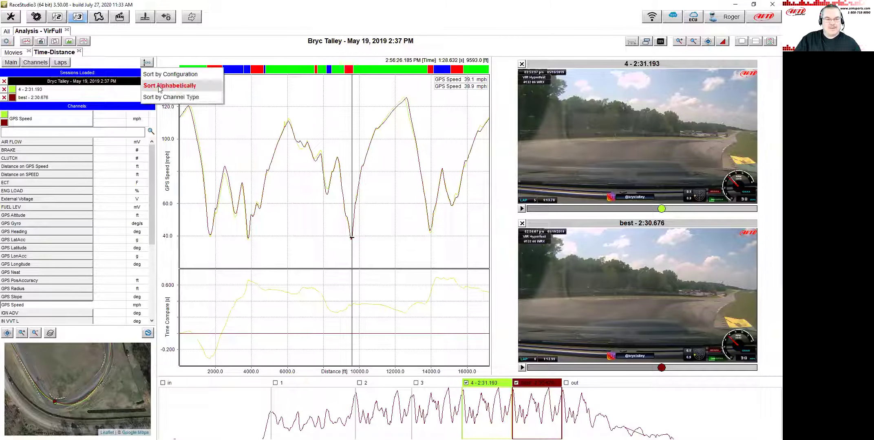
{"action": "left_click", "coordinate": [163, 97]}
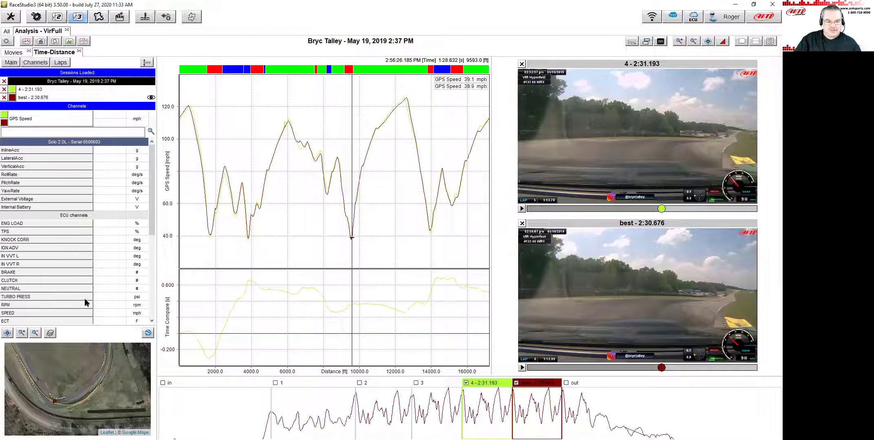
{"action": "scroll", "coordinate": [89, 297], "scroll_direction": "down", "scroll_amount": 5}
{"action": "scroll", "coordinate": [88, 297], "scroll_direction": "down", "scroll_amount": 2}
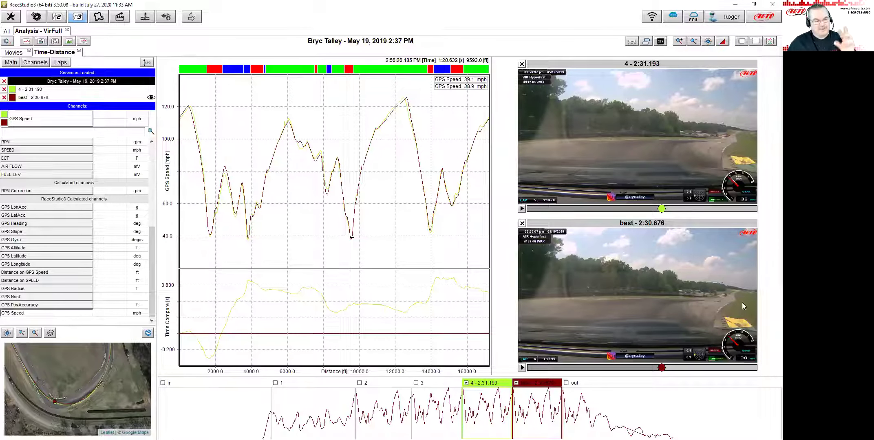
- View the PIRchicane July 11/12, 2020 sessions in the session database and return to the VirFull analysis
{"action": "left_click", "coordinate": [6, 31]}
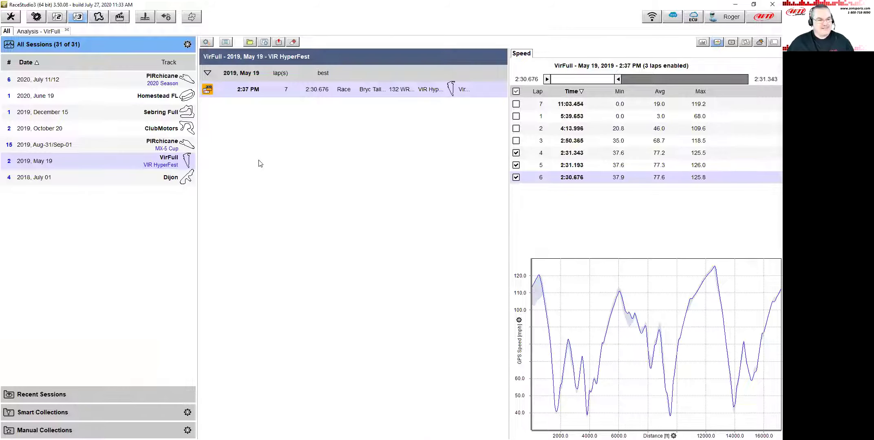
{"action": "left_click", "coordinate": [167, 85]}
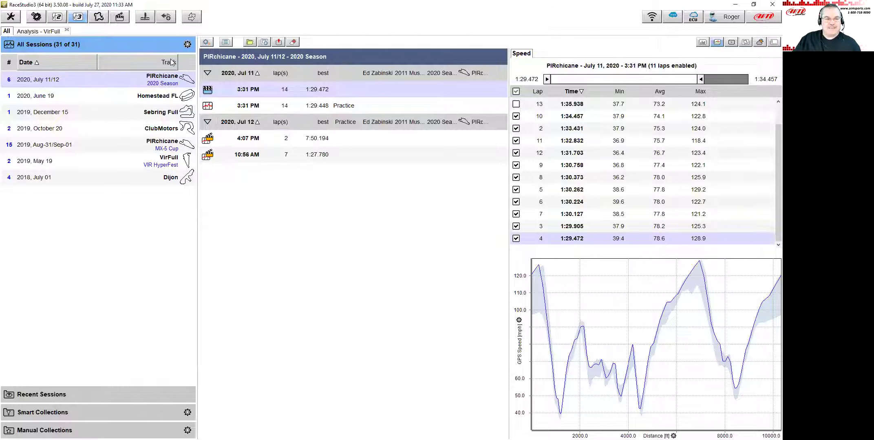
{"action": "left_click", "coordinate": [29, 32]}
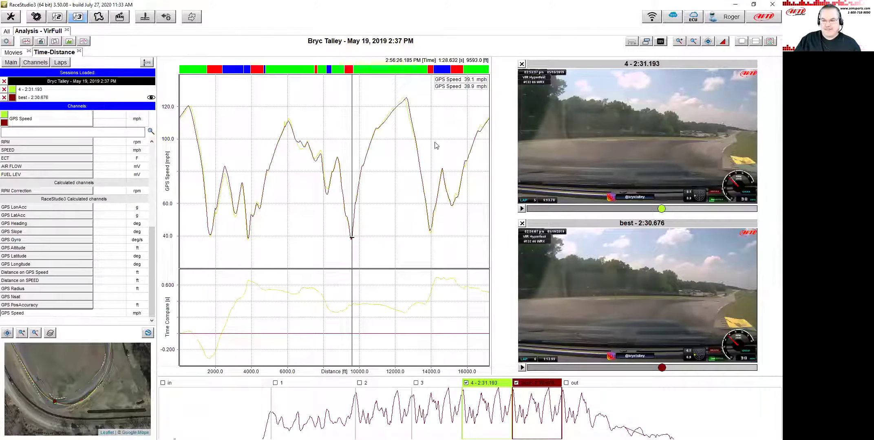
{"action": "left_click", "coordinate": [364, 175]}
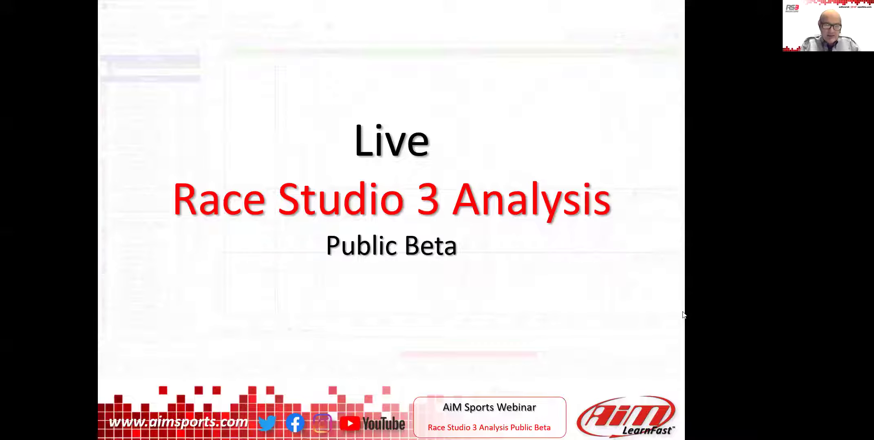
{"action": "left_click", "coordinate": [692, 321]}
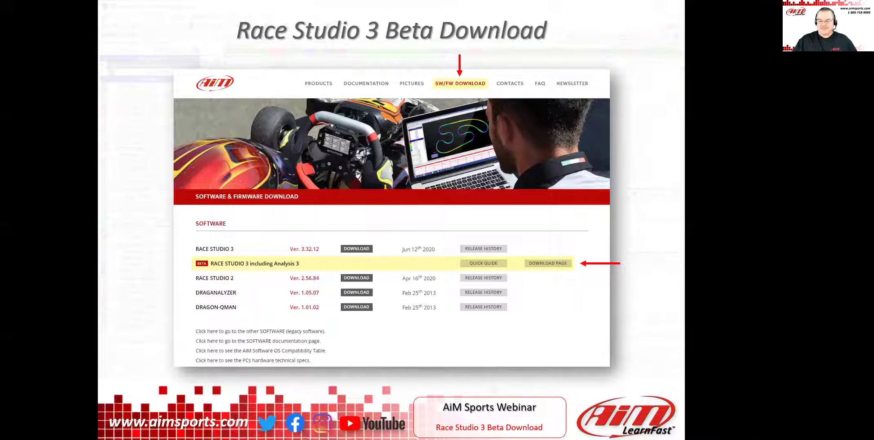
{"action": "key", "text": "Right"}
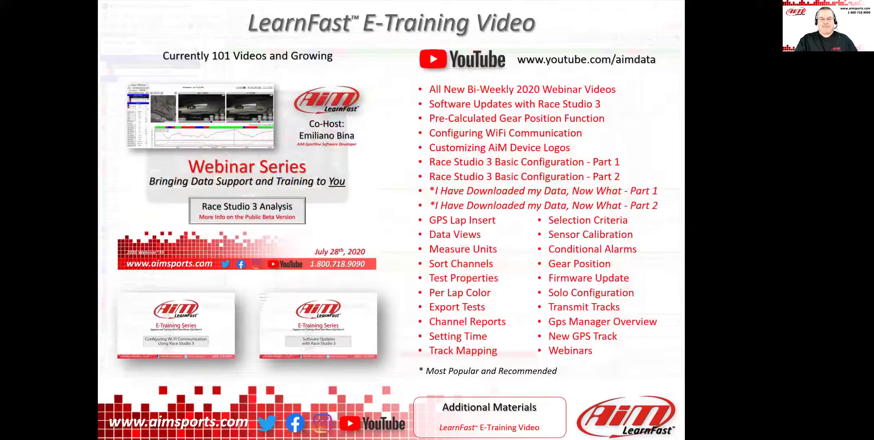